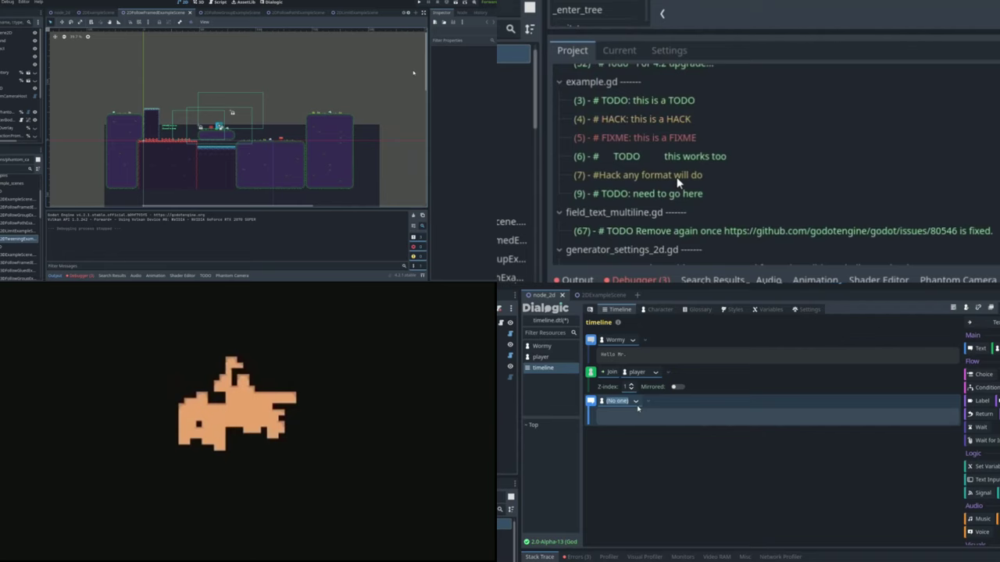
- Jump to the line 3 TODO of example.gd from the TODO panel
{"action": "scroll", "coordinate": [680, 175], "scroll_direction": "down", "scroll_amount": 1}
{"action": "left_click", "coordinate": [649, 126]}
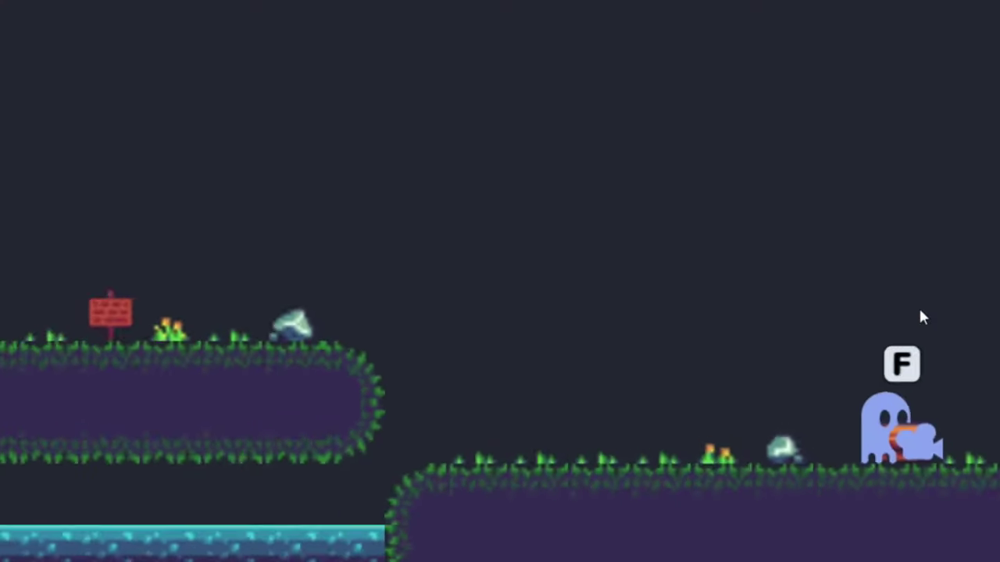
- Move the ghost left to the fenced ground, then back right over the floating platform to the red ground
{"action": "key", "text": "a"}
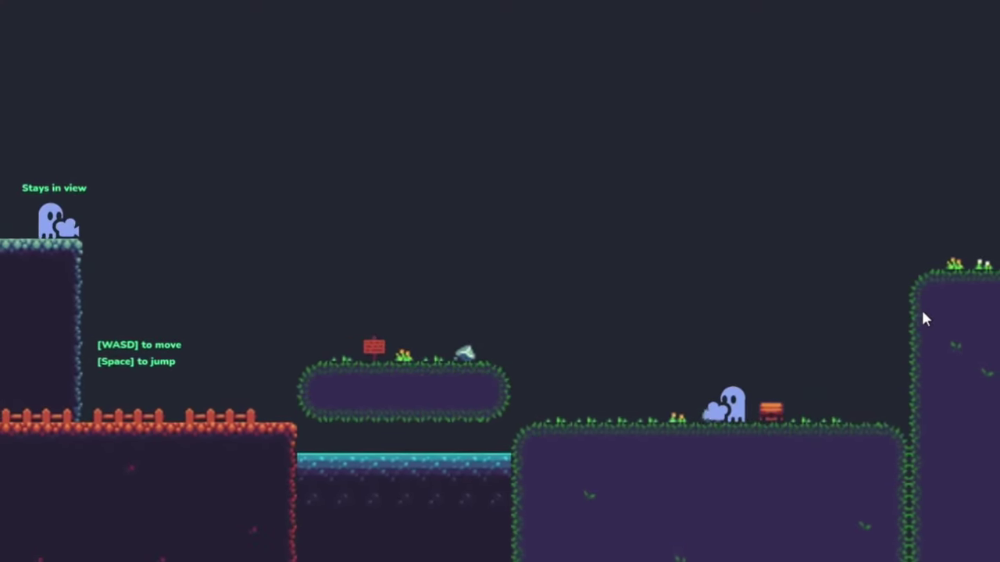
{"action": "key", "text": "space"}
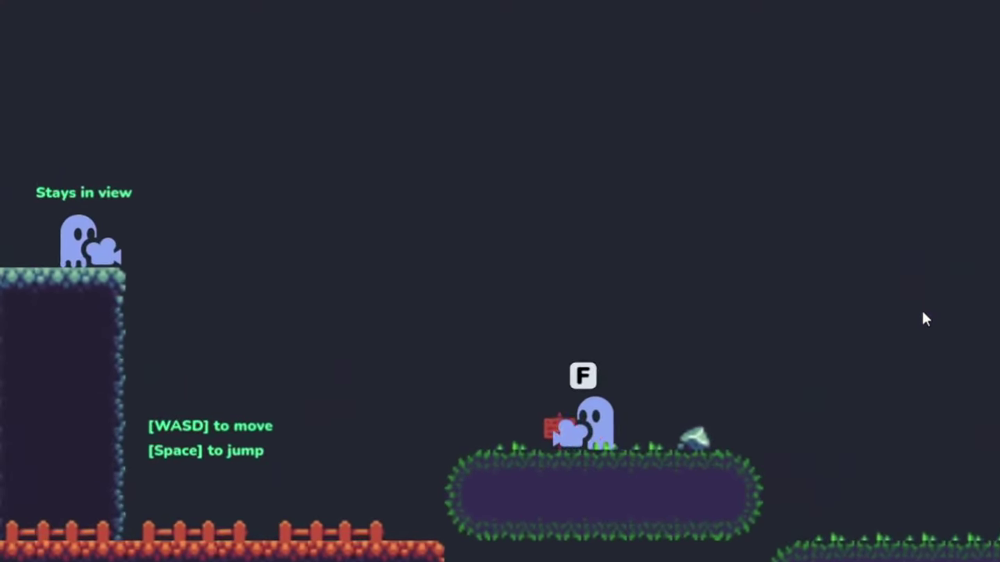
{"action": "key", "text": "a"}
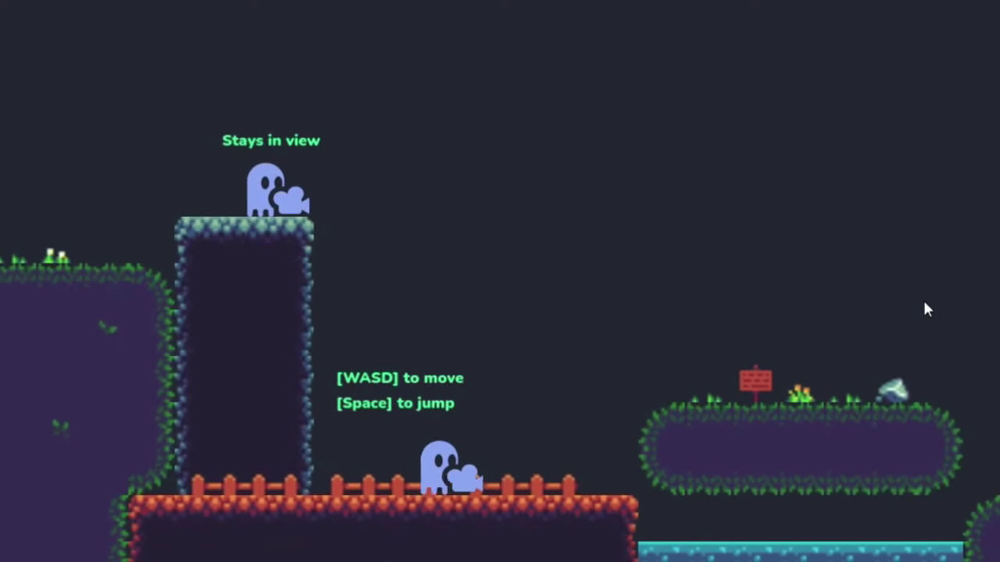
{"action": "key", "text": "d"}
{"action": "key", "text": "space"}
{"action": "key", "text": "d"}
{"action": "key", "text": "space"}
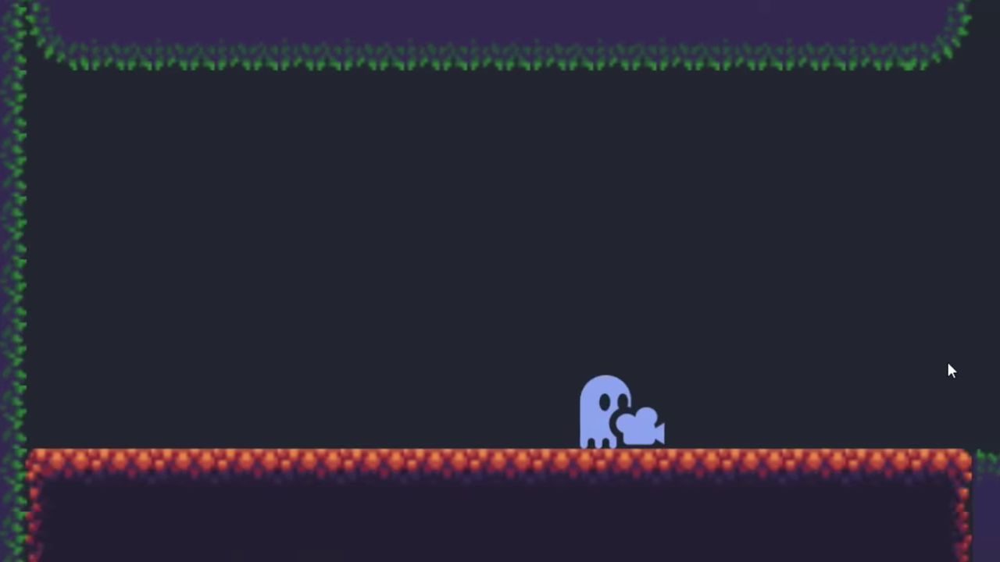
- Walk the ghost right across the grass, jump into the ladder area and walk along the fence
{"action": "key", "text": "d"}
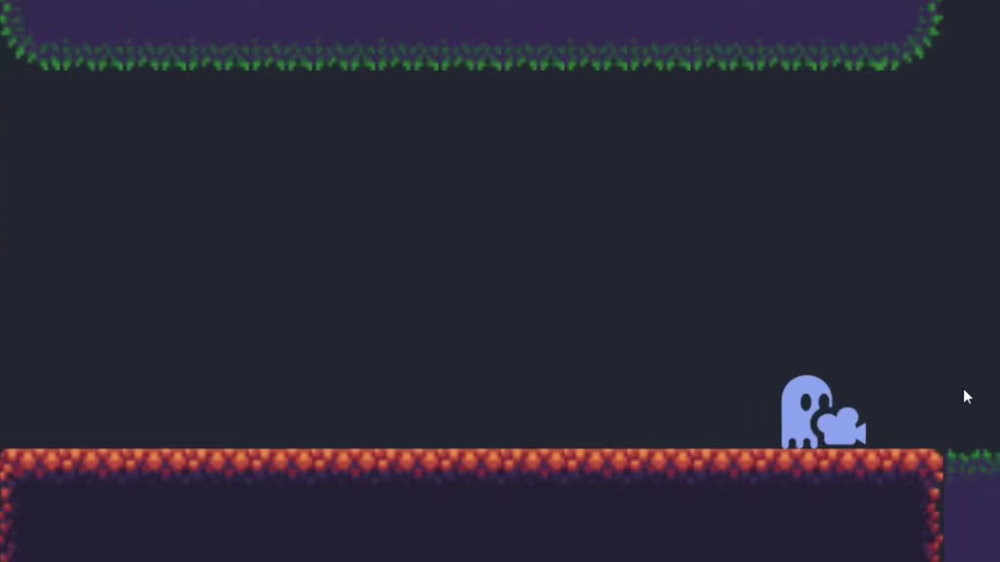
{"action": "key", "text": "d"}
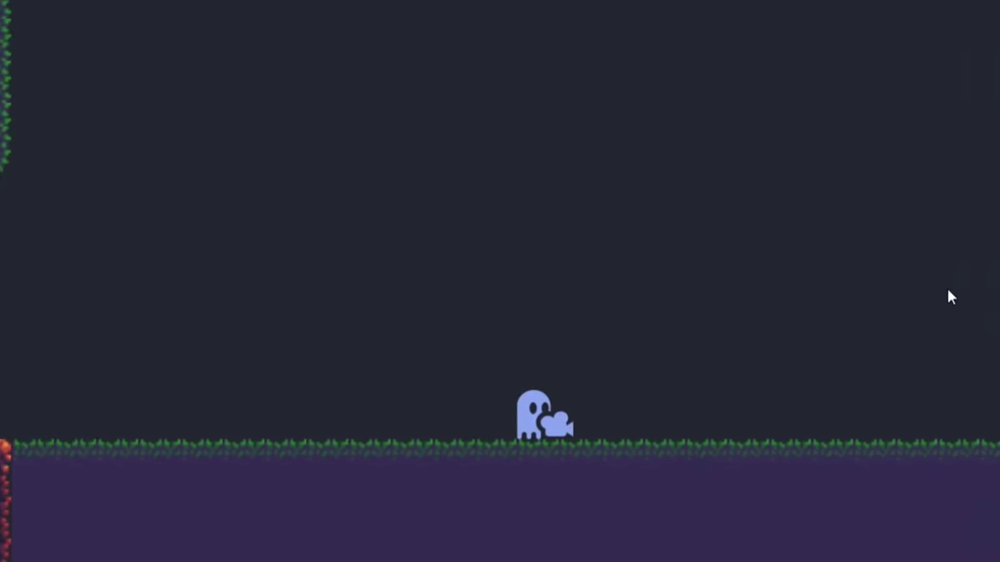
{"action": "key", "text": "space"}
{"action": "key", "text": "d"}
{"action": "key", "text": "space"}
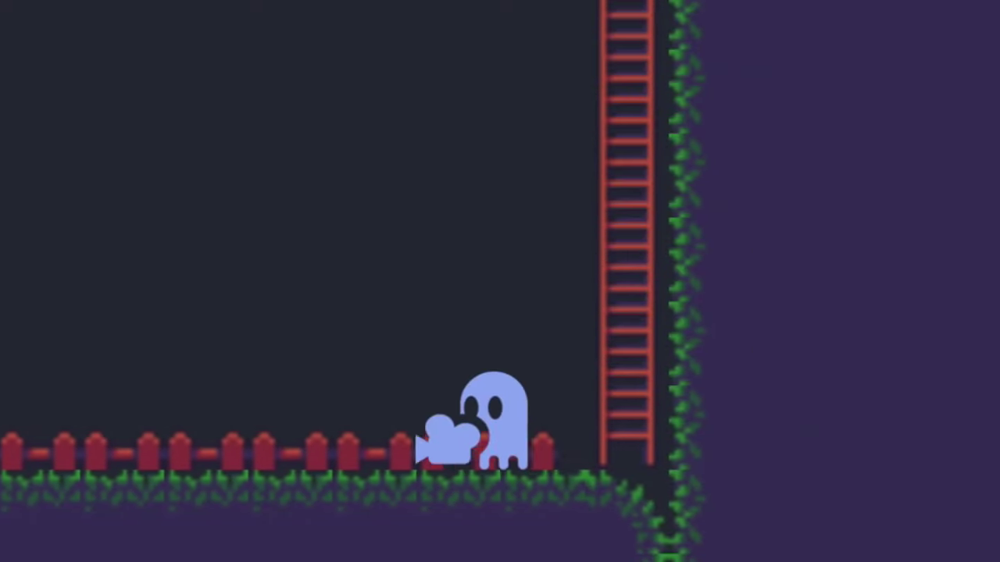
{"action": "key", "text": "a"}
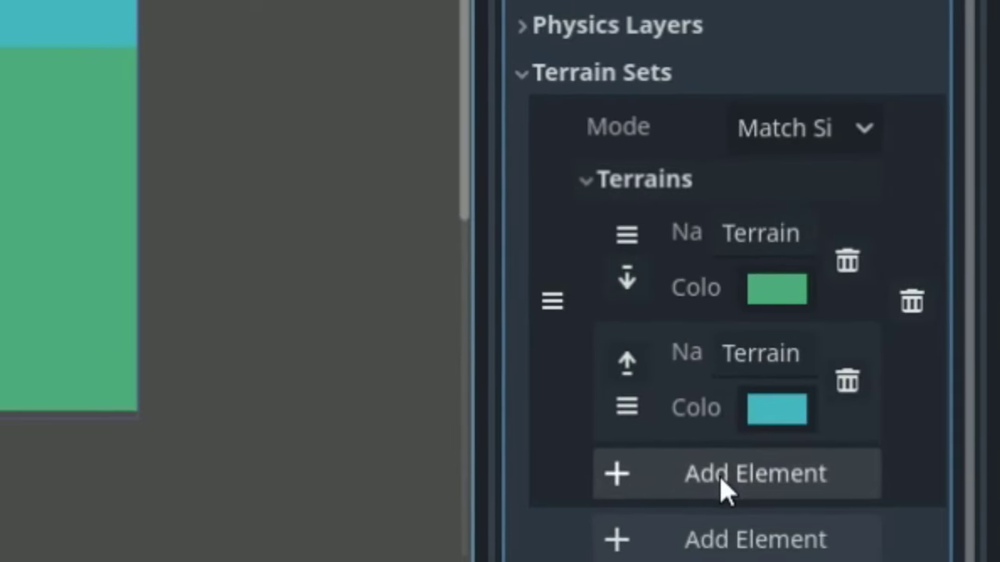
- Add a third terrain to the terrain set and select the WalkerGenerator node
{"action": "left_click", "coordinate": [719, 474]}
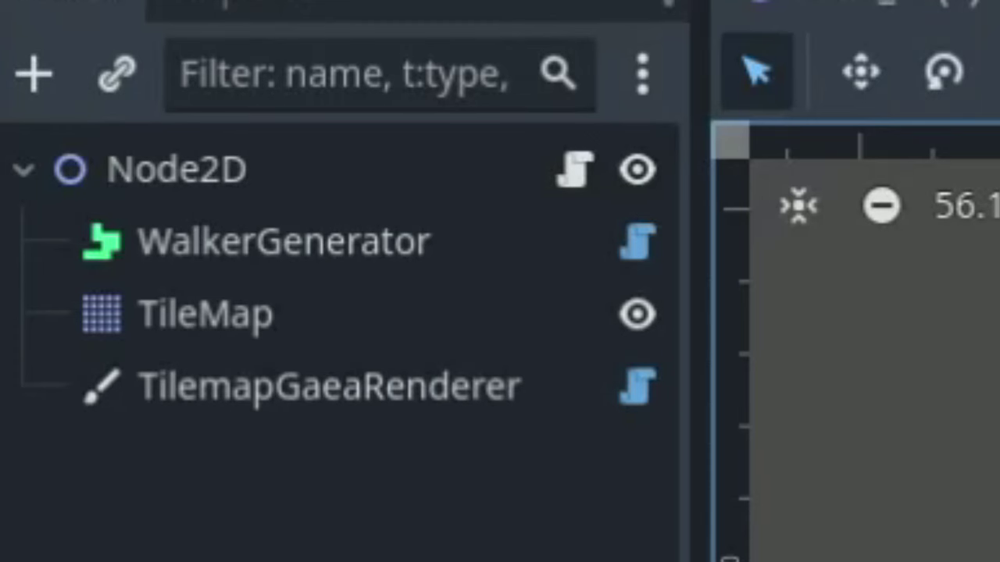
{"action": "left_click", "coordinate": [284, 242]}
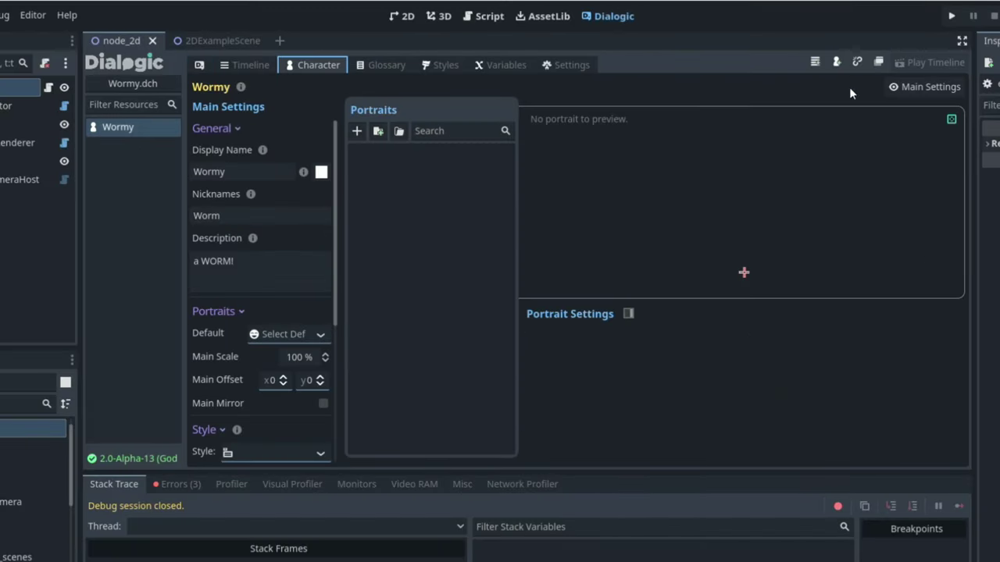
- Create a new Dialogic character with display name PLAYER, moving on to its nickname
{"action": "left_click", "coordinate": [835, 62]}
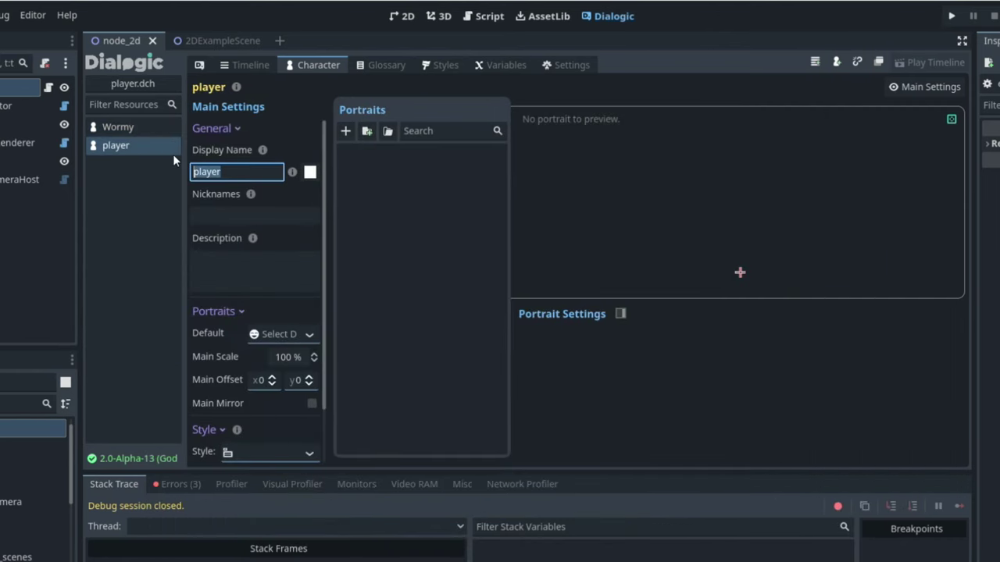
{"action": "type", "text": "PLAYER"}
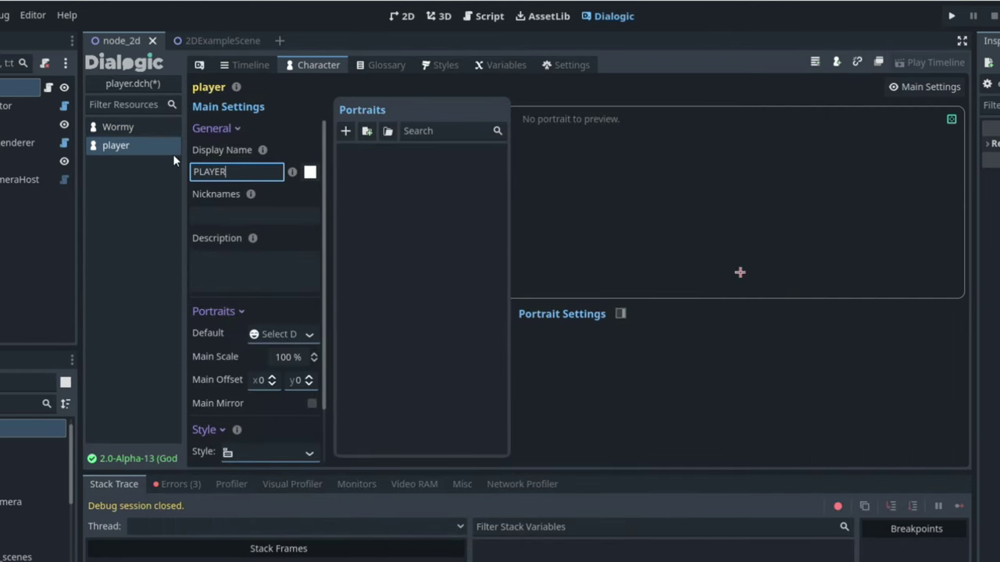
{"action": "left_click", "coordinate": [253, 212]}
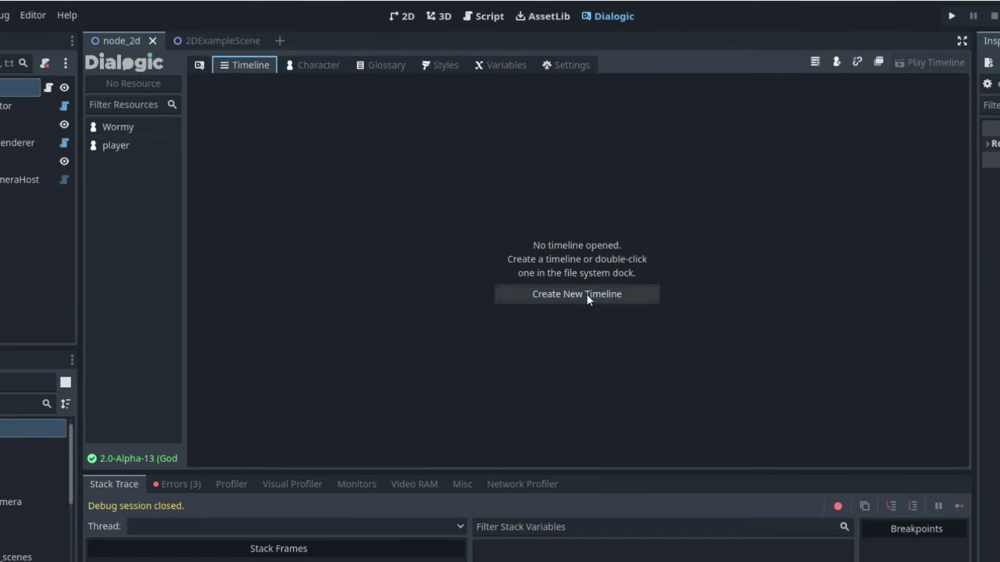
- Create and save a new timeline whose first text line, spoken by Wormy, is 'Hello Mr.'
{"action": "left_click", "coordinate": [588, 295]}
{"action": "key", "text": "Return"}
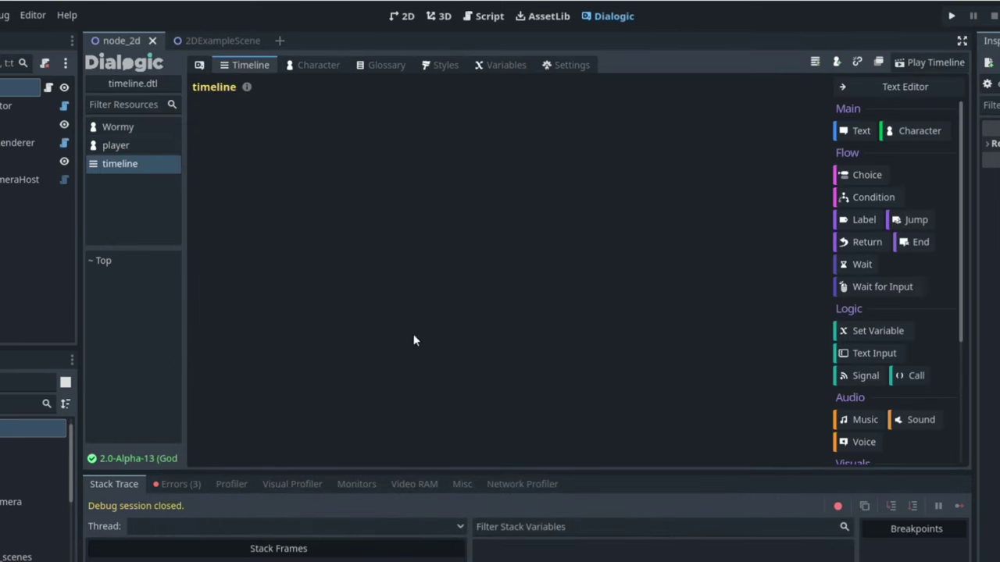
{"action": "left_click", "coordinate": [854, 131]}
{"action": "left_click", "coordinate": [241, 114]}
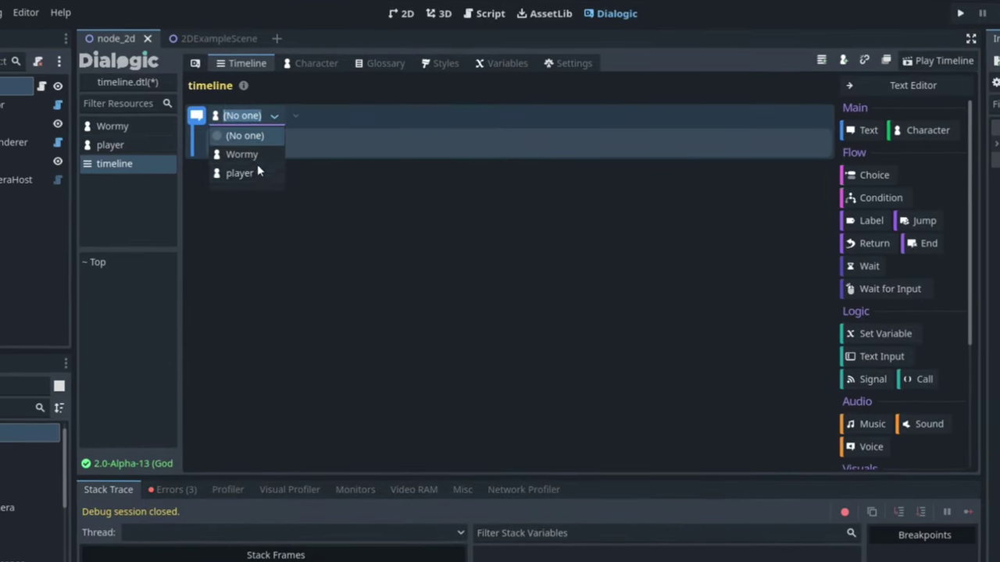
{"action": "left_click", "coordinate": [241, 152]}
{"action": "type", "text": "Hello Mr."}
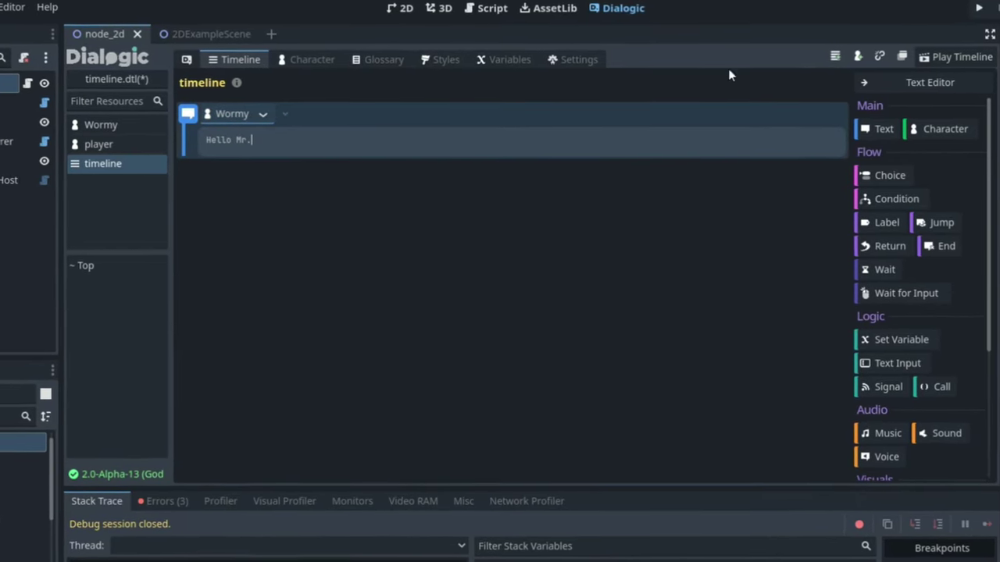
- Add a join event for player, then player's line 'Hello.. umm are you a worm?'
{"action": "left_click", "coordinate": [933, 129]}
{"action": "left_click", "coordinate": [271, 232]}
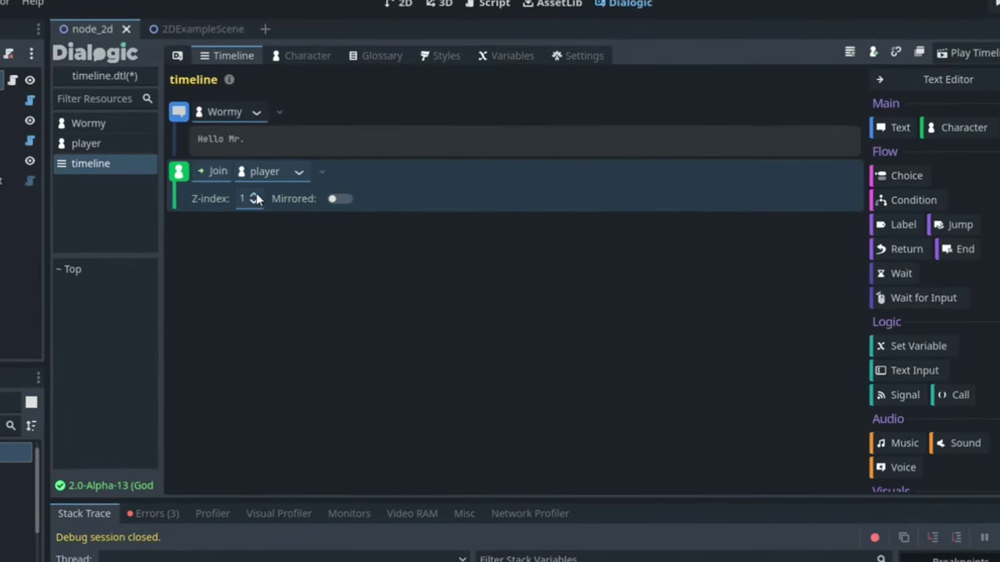
{"action": "left_click", "coordinate": [909, 127]}
{"action": "left_click", "coordinate": [245, 226]}
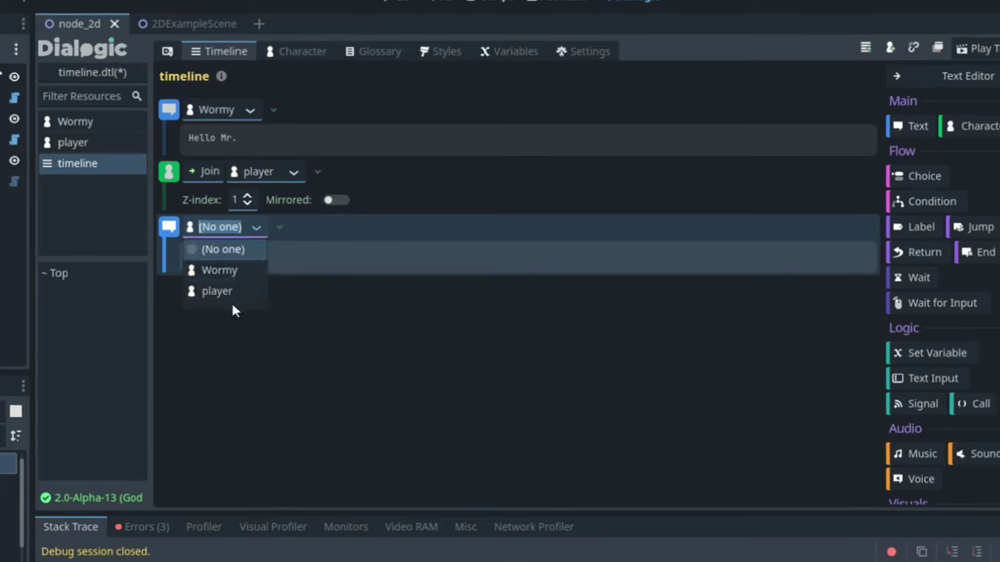
{"action": "left_click", "coordinate": [228, 293]}
{"action": "type", "text": "Hello.. umm are you a wo"}
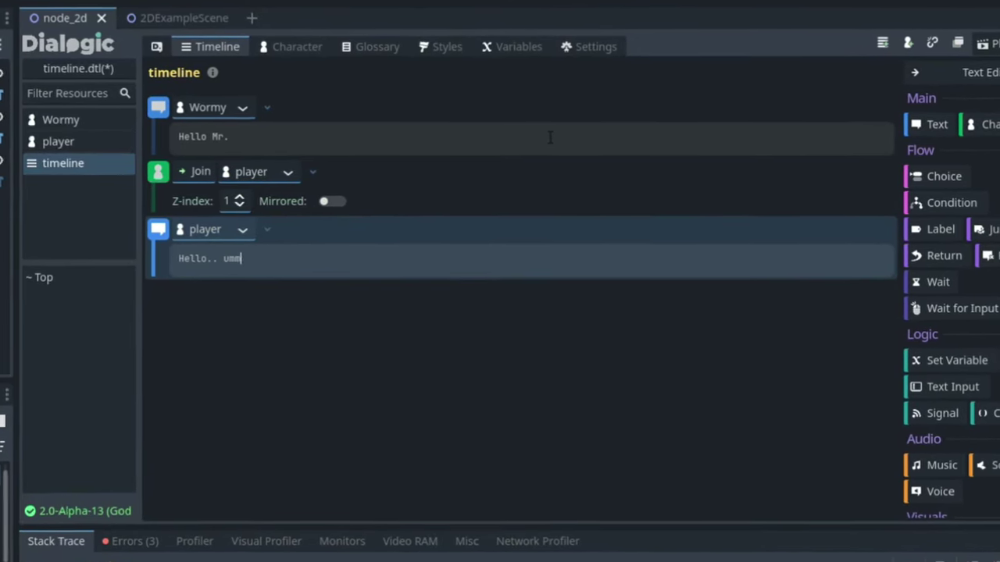
{"action": "type", "text": "rm?"}
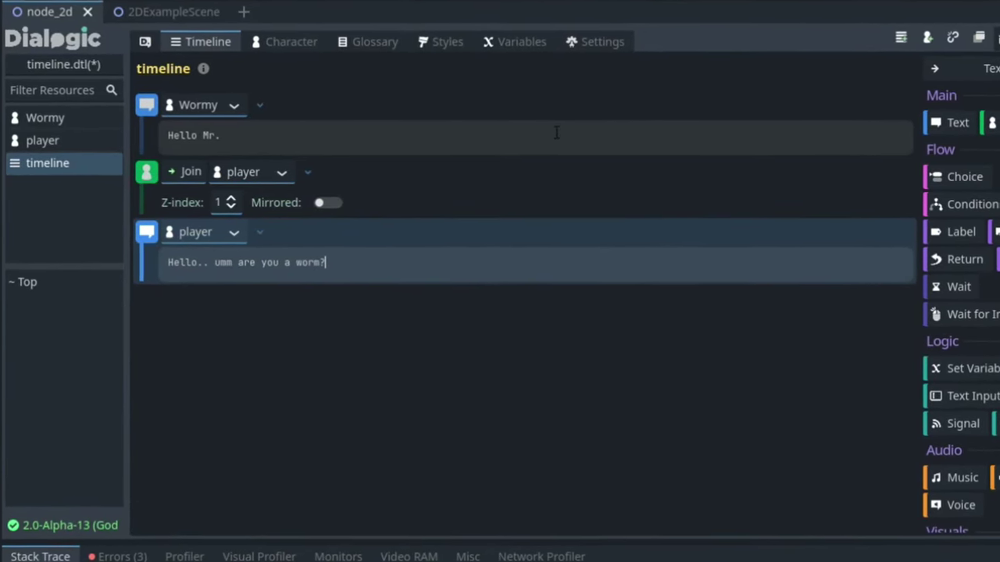
- Add a text input asking 'Well Yes.. now I have a question?? are you a human?' with placeholder 'W'
{"action": "left_click", "coordinate": [967, 398]}
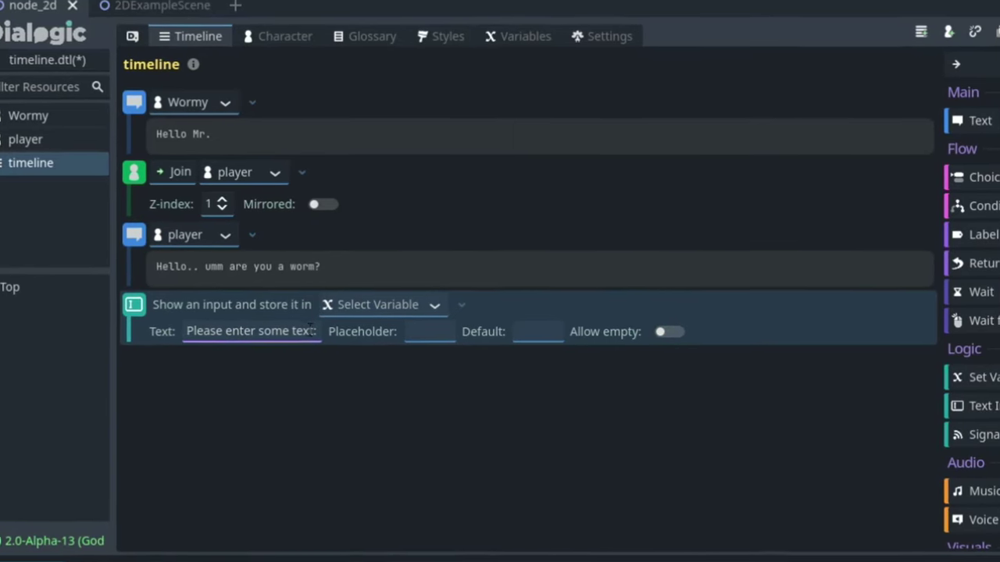
{"action": "type", "text": "Well Yes.."}
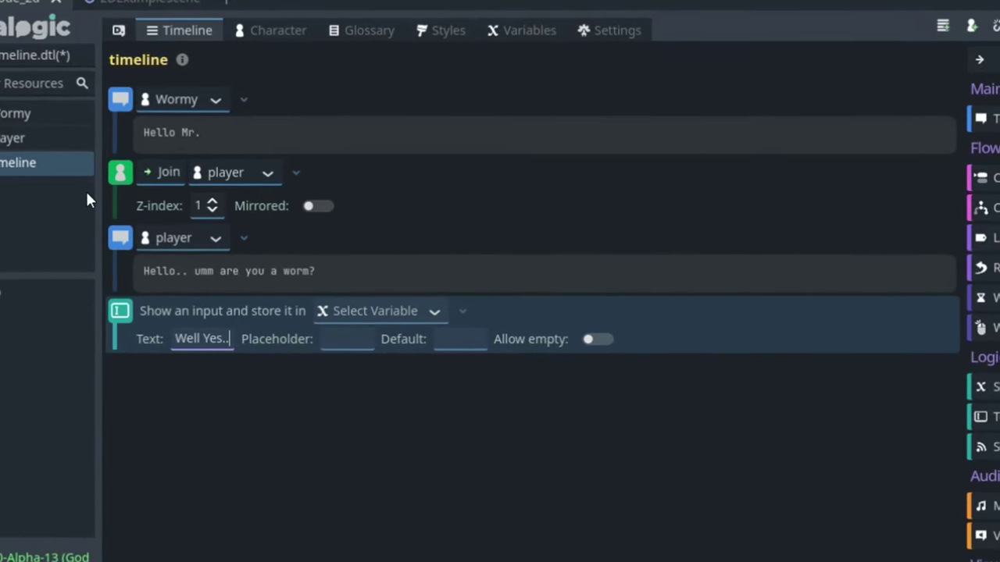
{"action": "type", "text": " now I have a ques"}
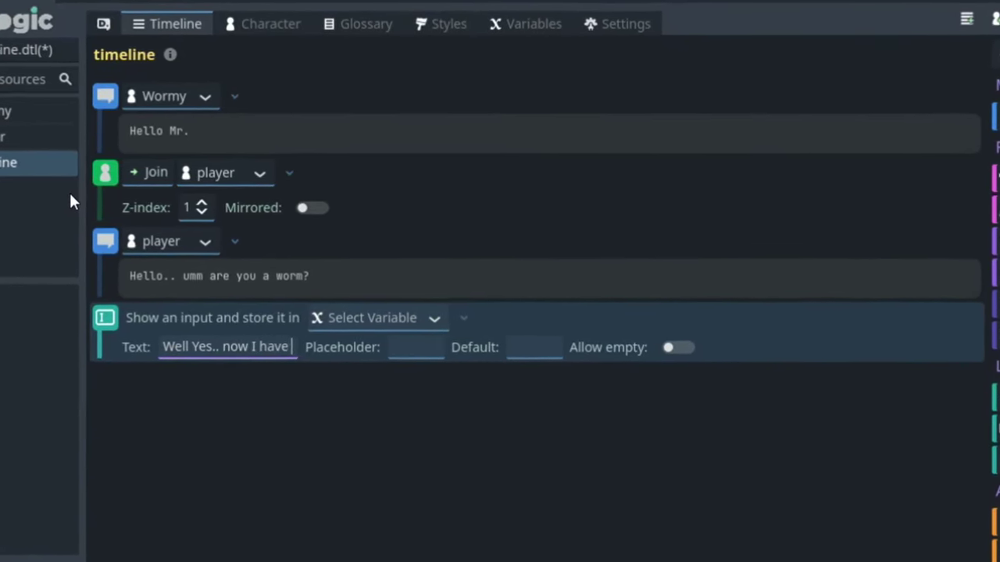
{"action": "type", "text": "tion?? ar"}
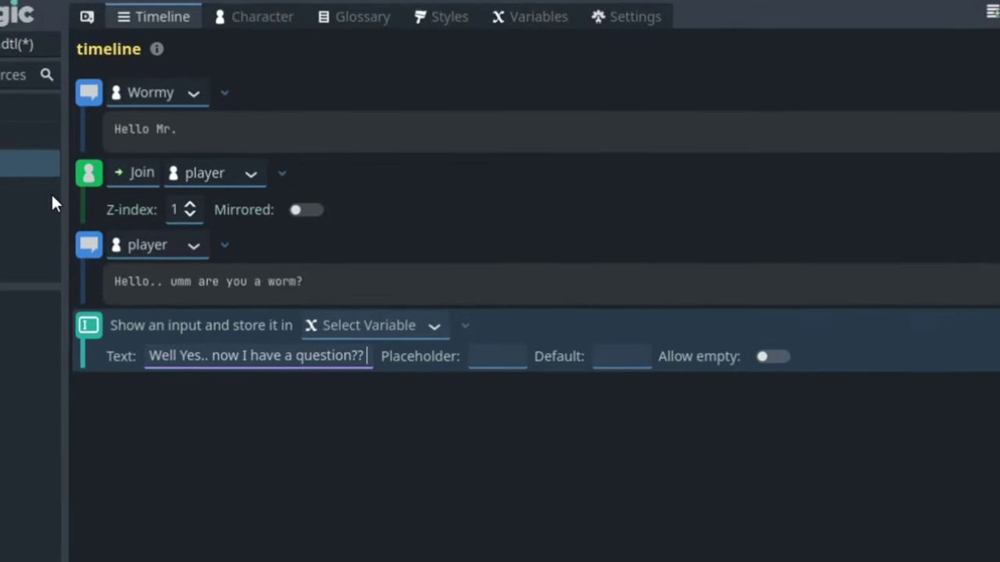
{"action": "type", "text": "e you a human?"}
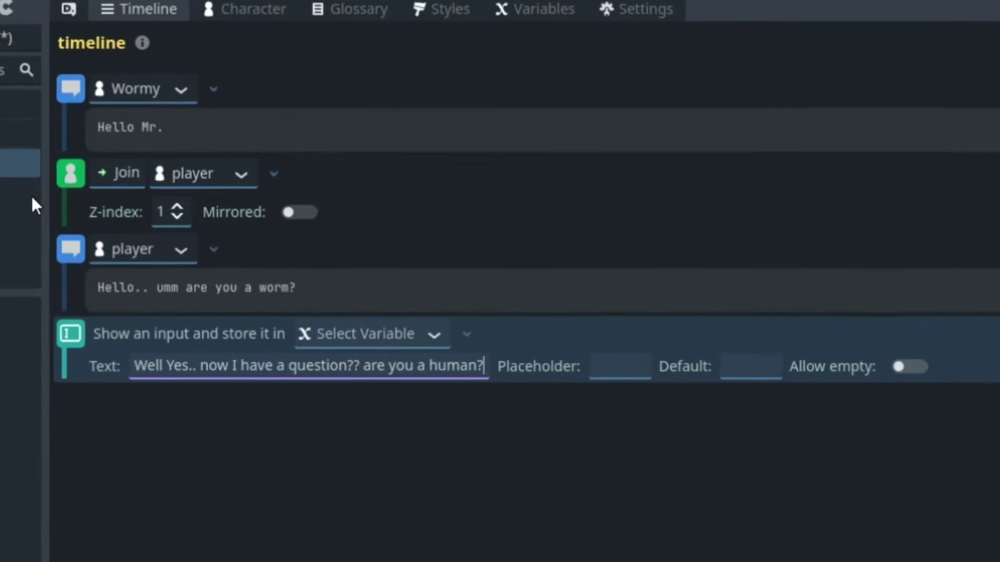
{"action": "key", "text": "Tab"}
{"action": "type", "text": "W"}
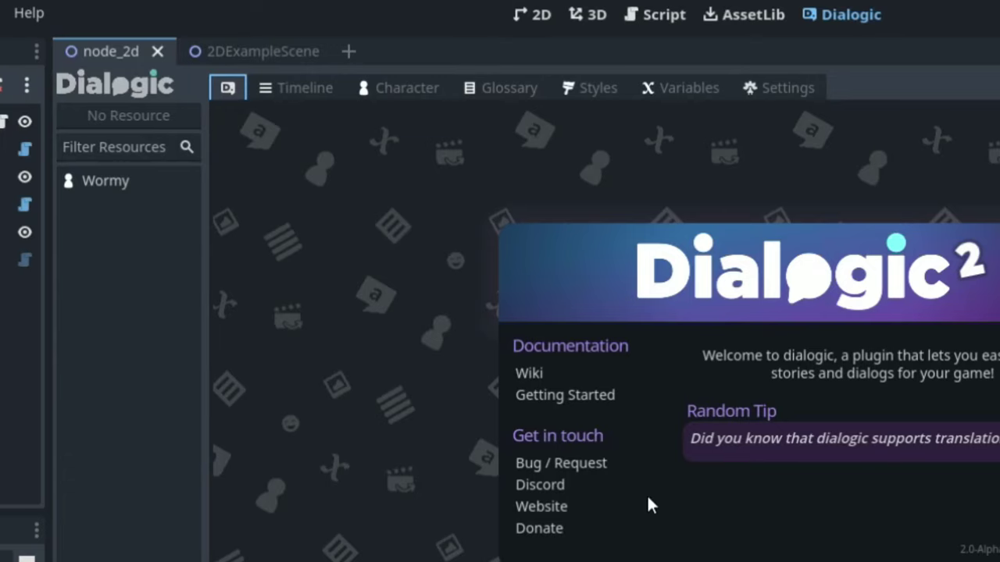
{"action": "left_click", "coordinate": [433, 90]}
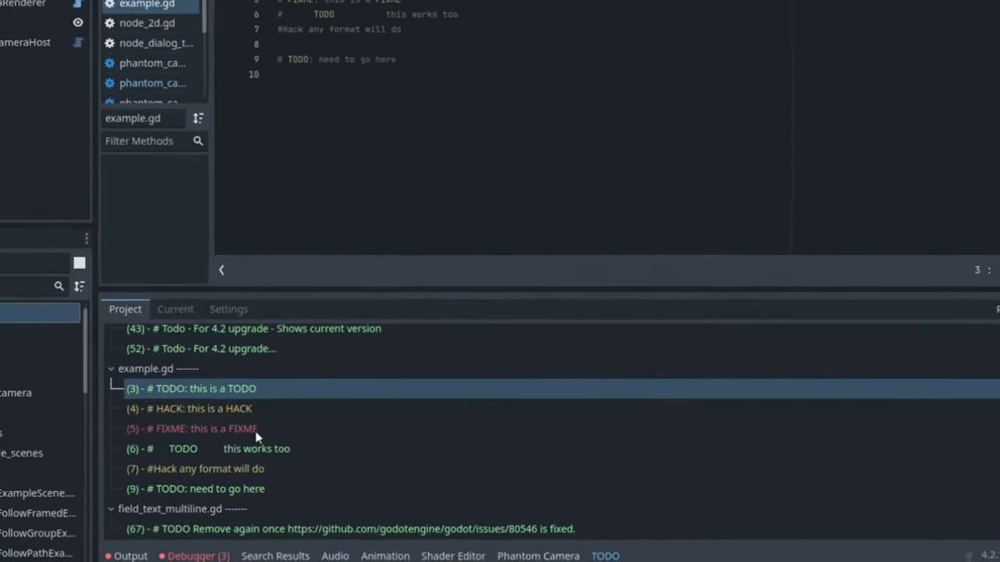
- Delete the TODO text on line 112 of phantom_camera_3D.gd, then return to example.gd's line 3 TODO
{"action": "scroll", "coordinate": [687, 367], "scroll_direction": "down", "scroll_amount": 10}
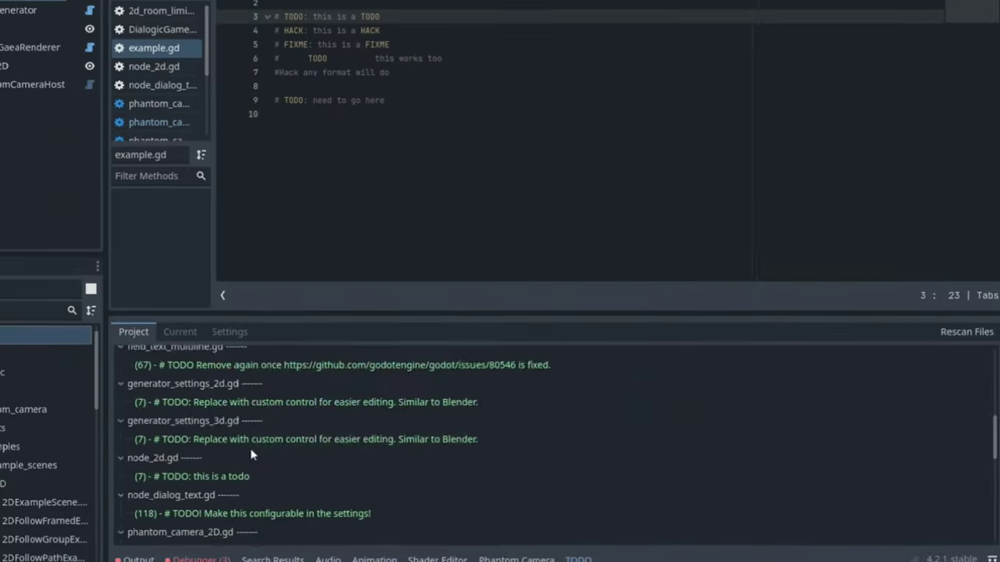
{"action": "left_click", "coordinate": [268, 460]}
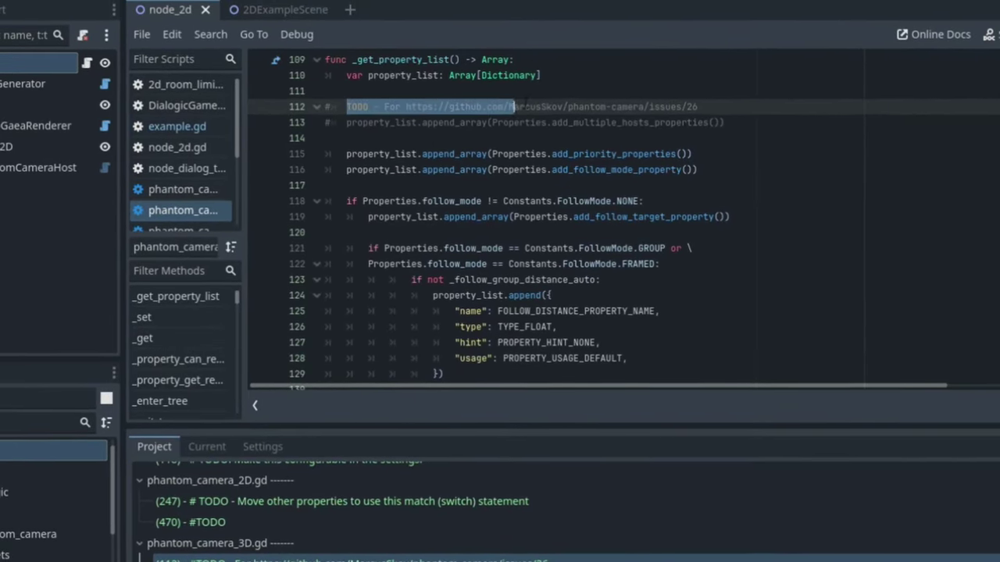
{"action": "left_click_drag", "start_coordinate": [514, 106], "coordinate": [698, 106]}
{"action": "key", "text": "Delete"}
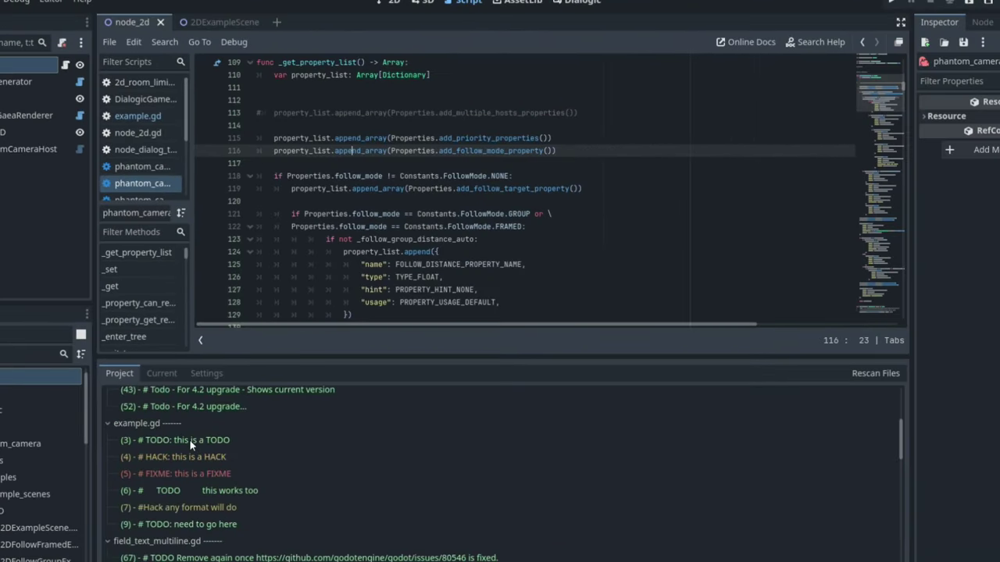
{"action": "left_click", "coordinate": [189, 441]}
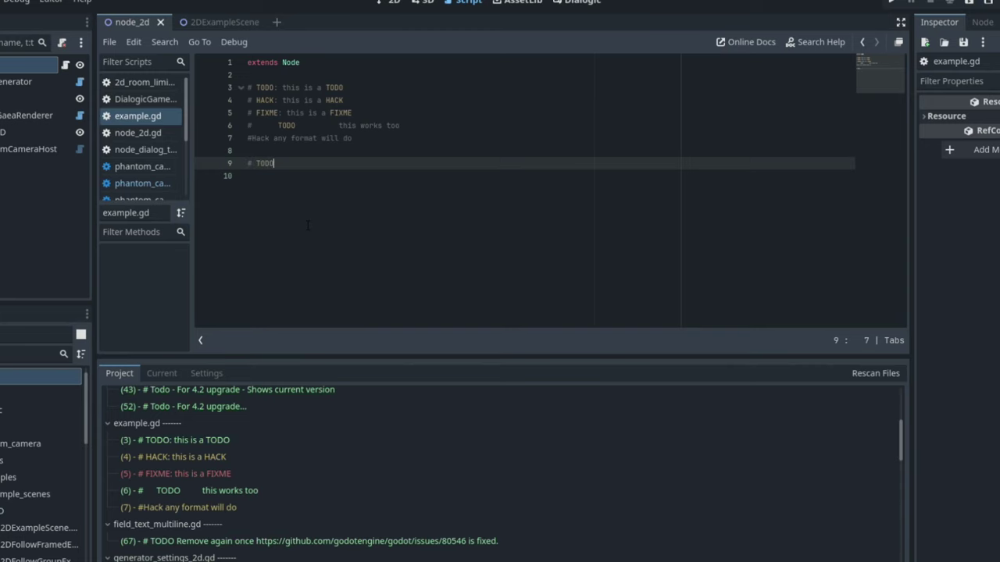
- Append ': please subscribe' to line 9's '# TODO' in example.gd and save the script
{"action": "type", "text": ": please subs"}
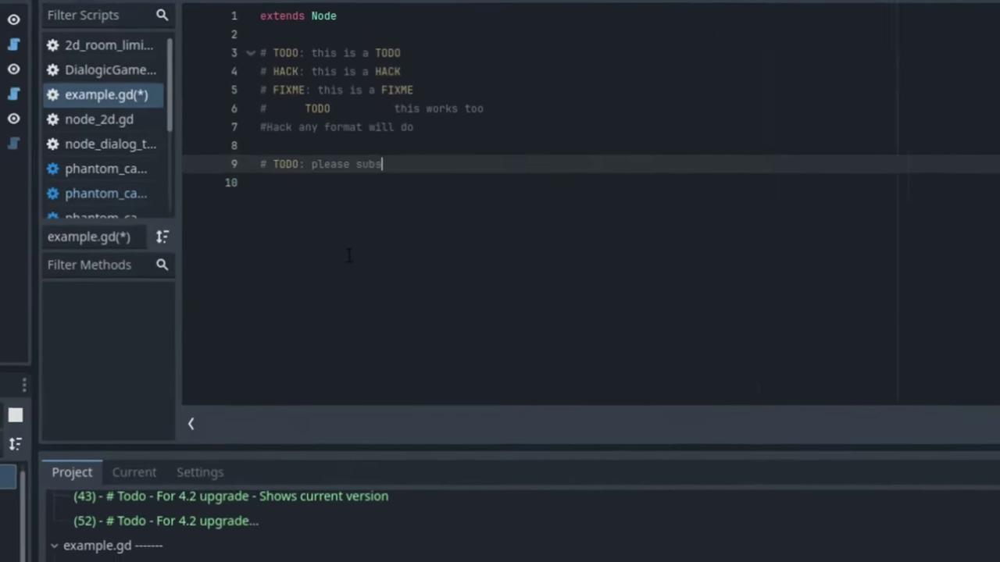
{"action": "type", "text": "cribe"}
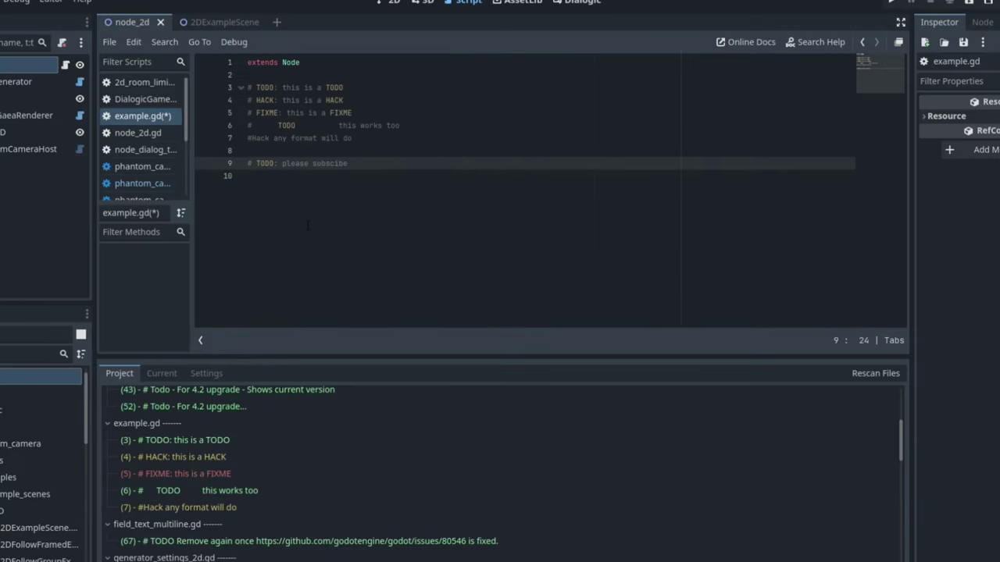
{"action": "key", "text": "ctrl+s"}
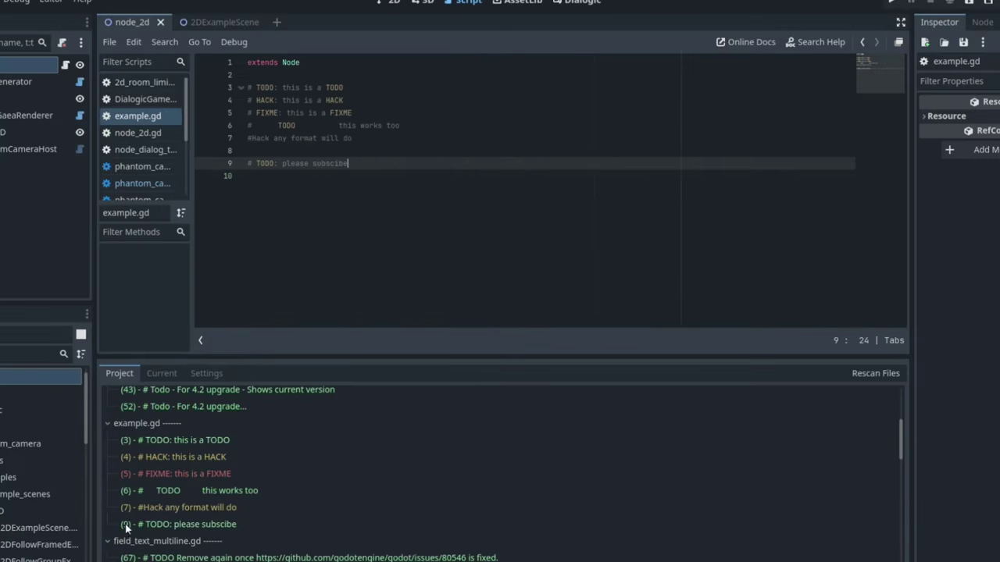
- After visiting chunk_loader_2d.gd's TODO, erase line 9's TODO text in example.gd and refresh the list
{"action": "left_click", "coordinate": [174, 422]}
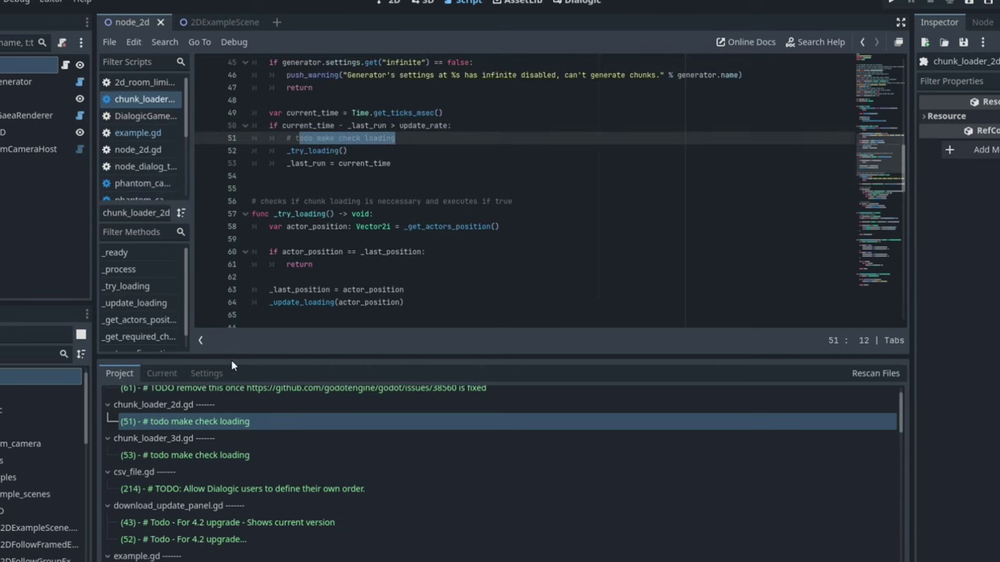
{"action": "scroll", "coordinate": [249, 427], "scroll_direction": "down", "scroll_amount": 3}
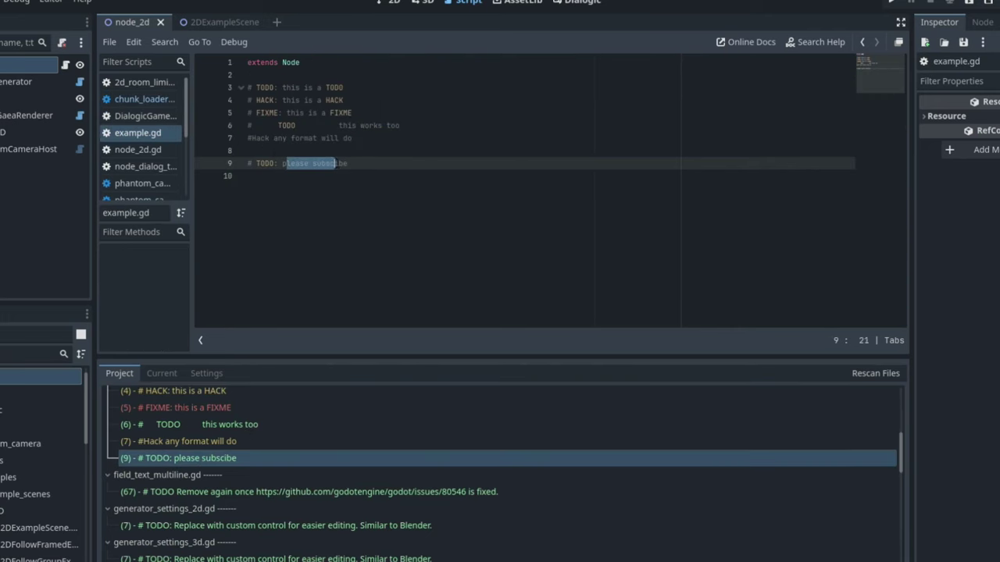
{"action": "left_click_drag", "start_coordinate": [348, 164], "coordinate": [252, 164]}
{"action": "key", "text": "BackSpace"}
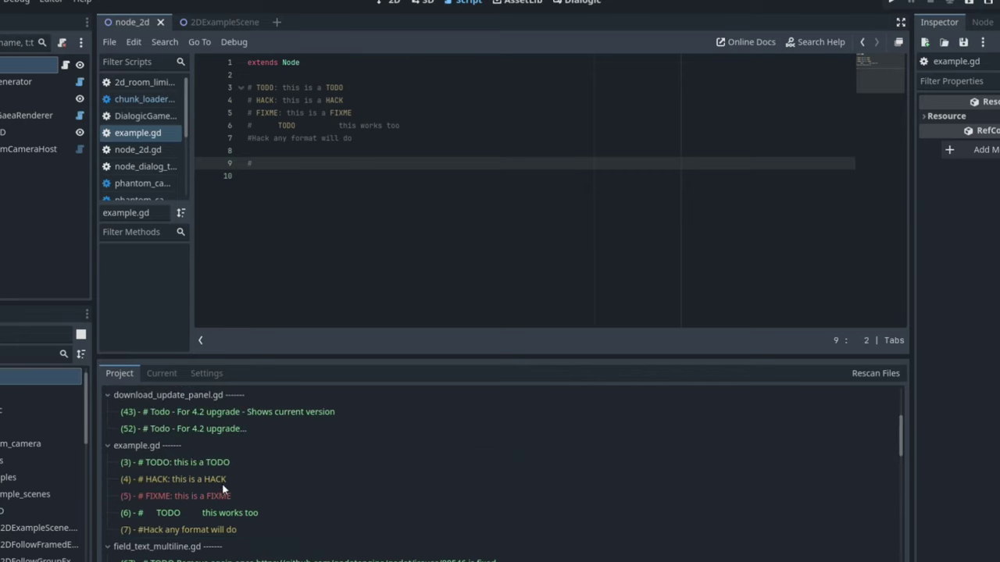
{"action": "left_click", "coordinate": [175, 417]}
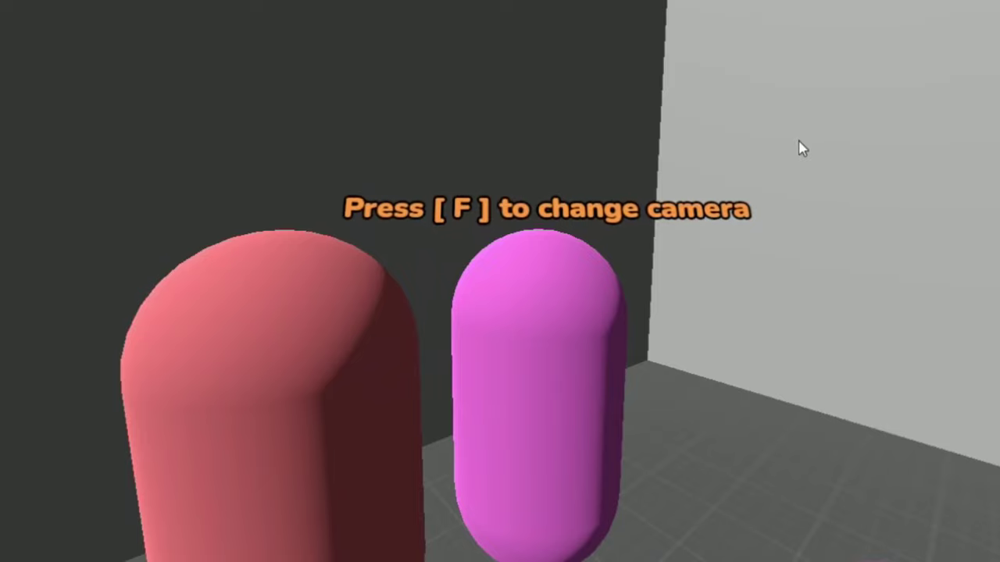
- Walk the red capsule forward through the corridor, camera zones and rooms of the 3D demo
{"action": "key", "text": "w"}
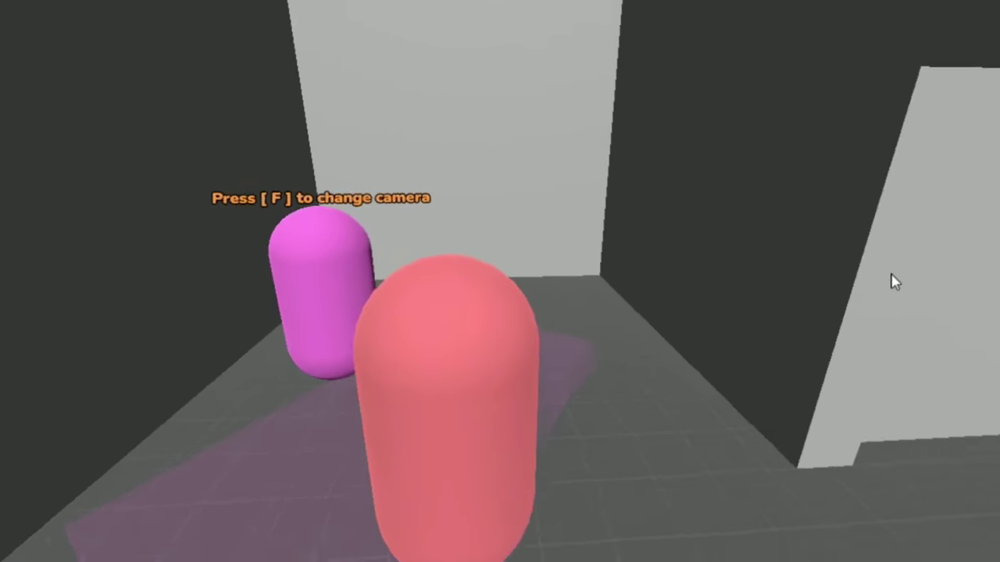
{"action": "key", "text": "f"}
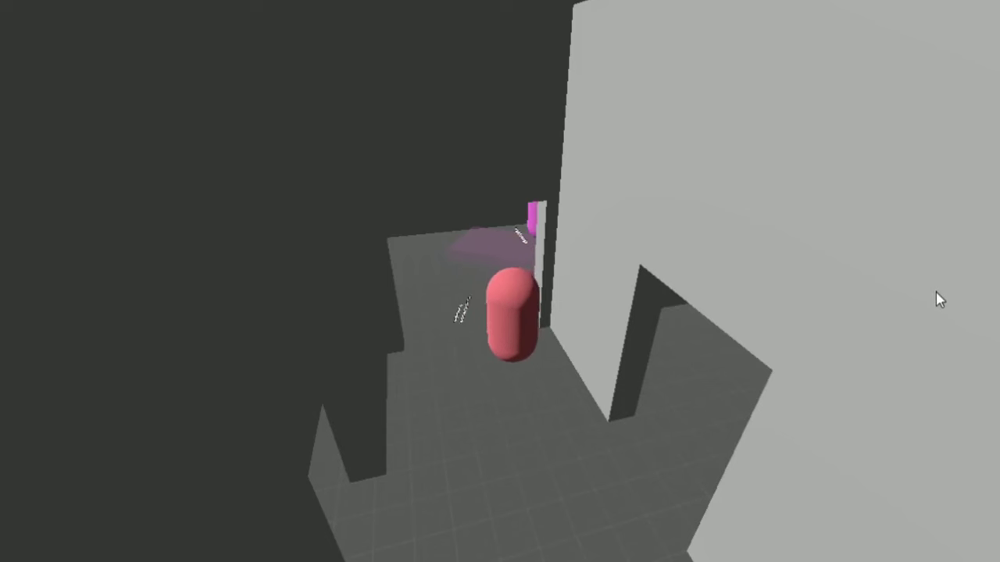
{"action": "key", "text": "w"}
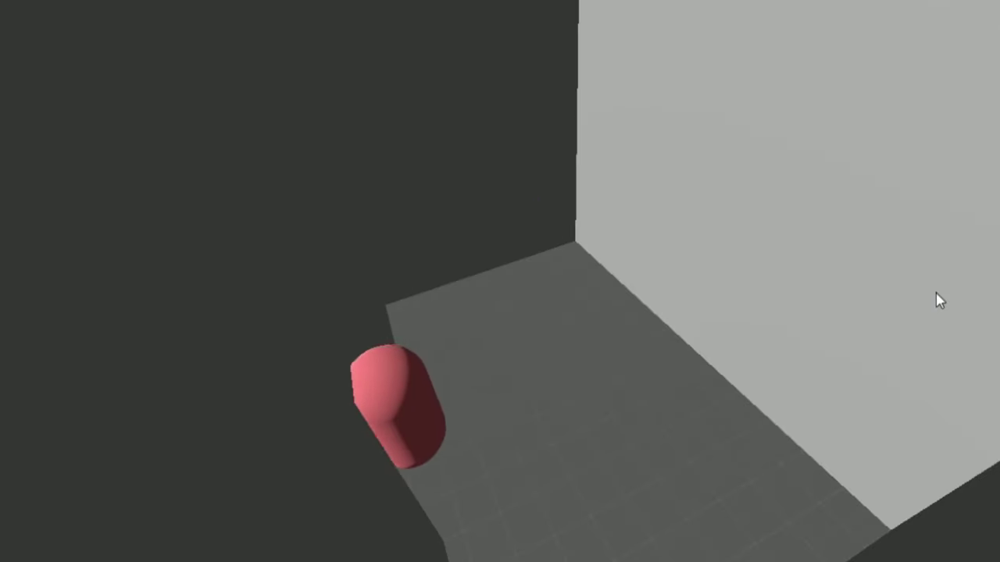
{"action": "key", "text": "w"}
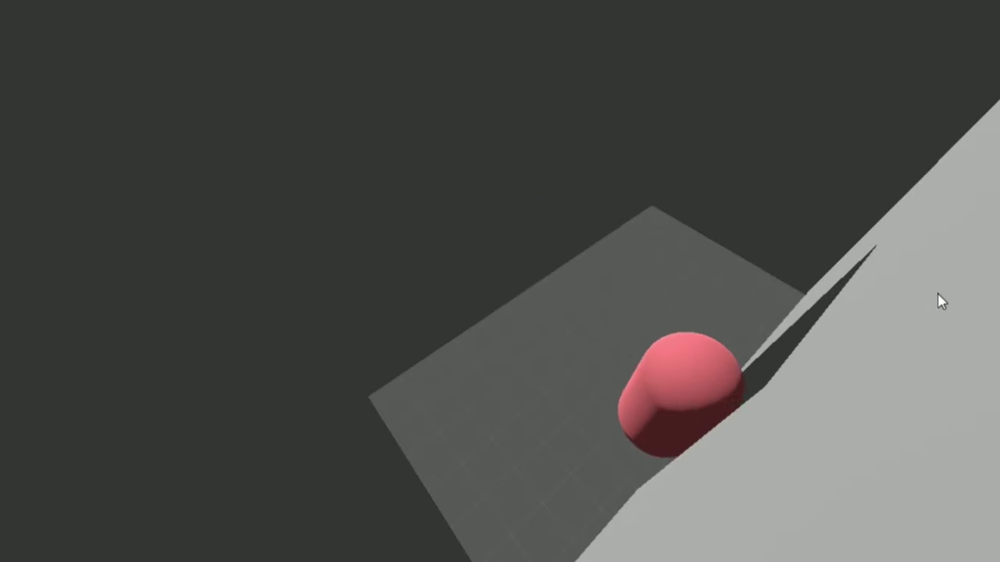
{"action": "key", "text": "w"}
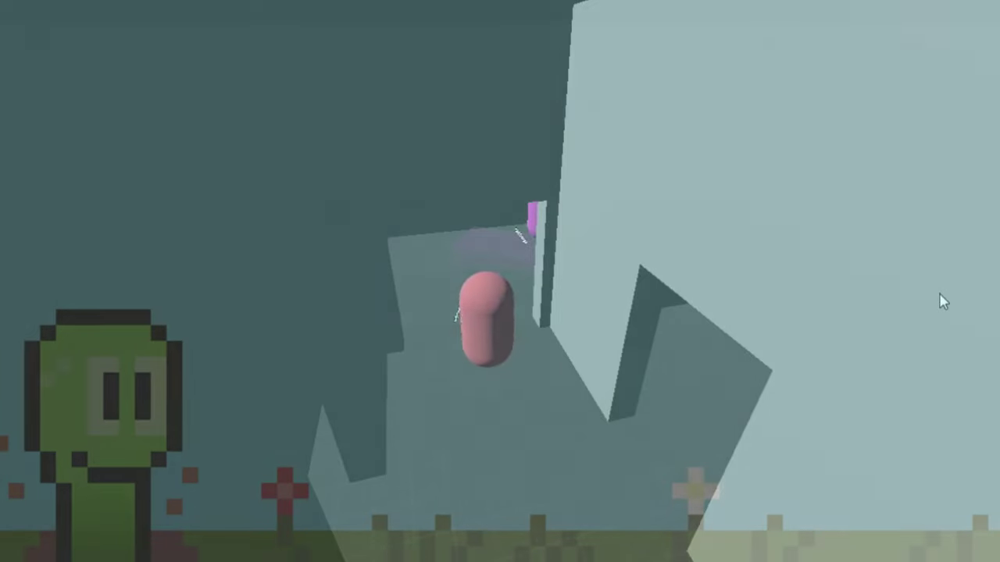